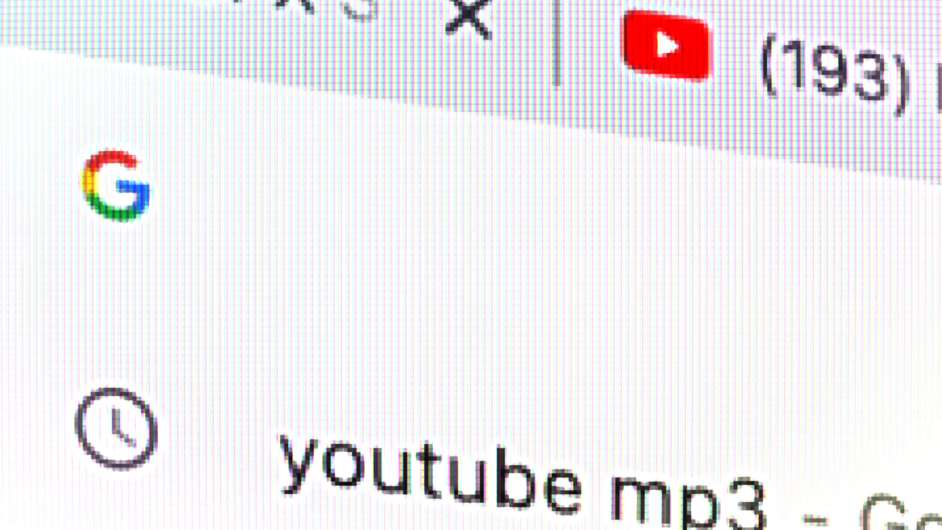
# Step: Open fcpxstudio.com and add the free Motion Blur prototype to the cart
pyautogui.write('fcpxstudio.com')
pyautogui.press('Return')
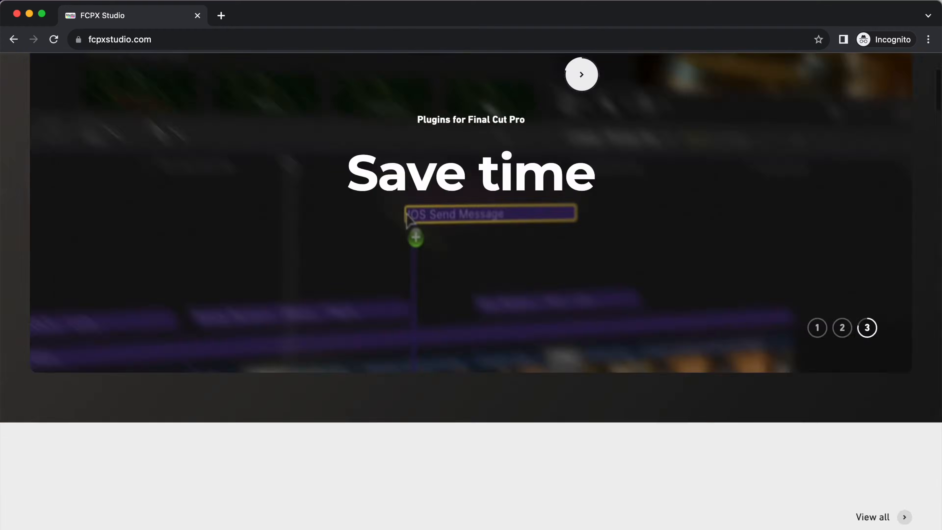
pyautogui.scroll(-10, 581, 270)
pyautogui.scroll(-15, 581, 270)
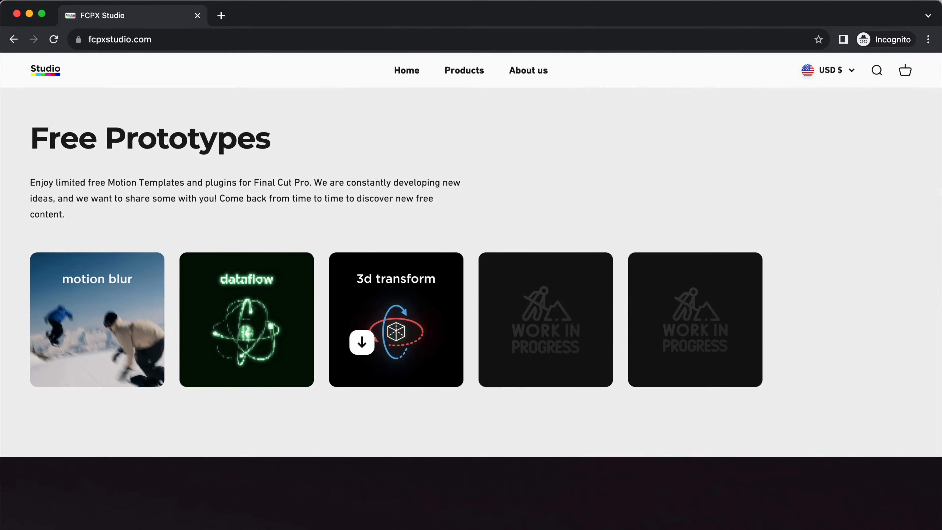
pyautogui.click(102, 334)
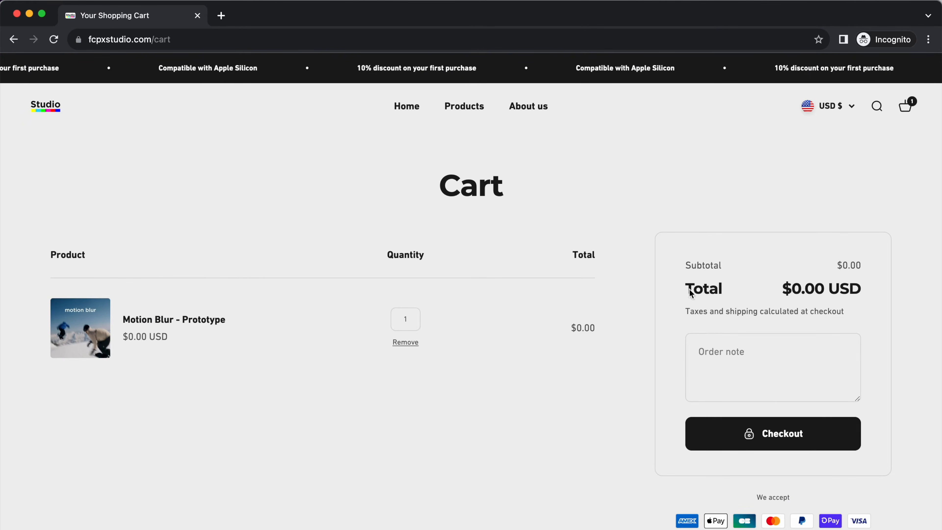
# Step: Check the cart total and proceed to checkout with the Motion Blur prototype
pyautogui.moveTo(792, 288); pyautogui.dragTo(882, 289)
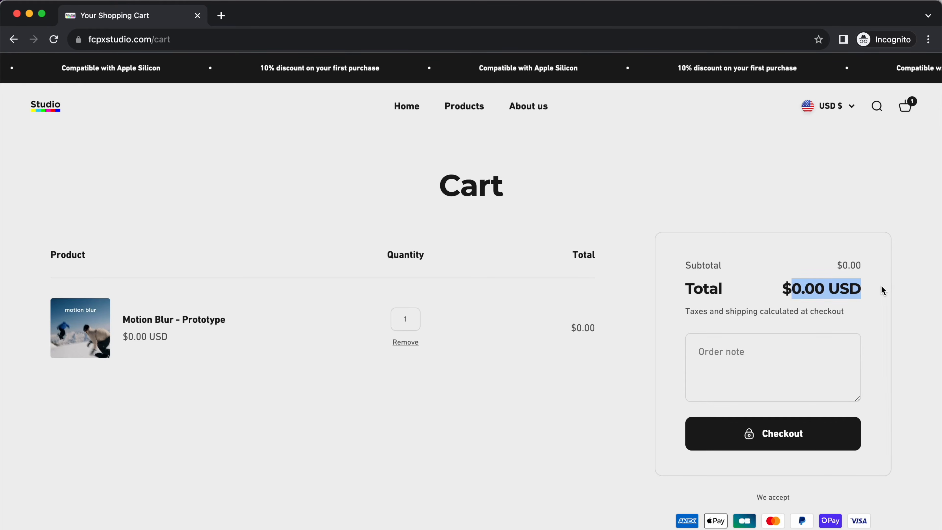
pyautogui.click(883, 289)
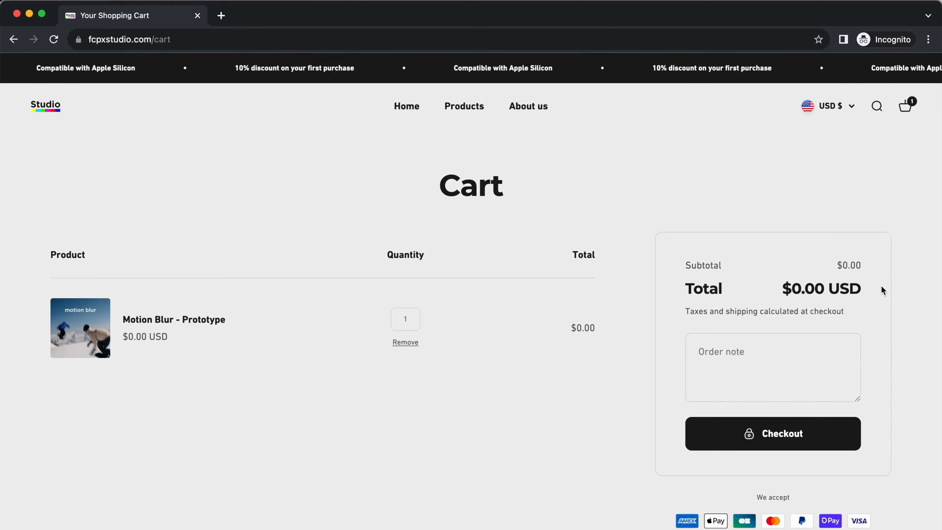
pyautogui.click(789, 441)
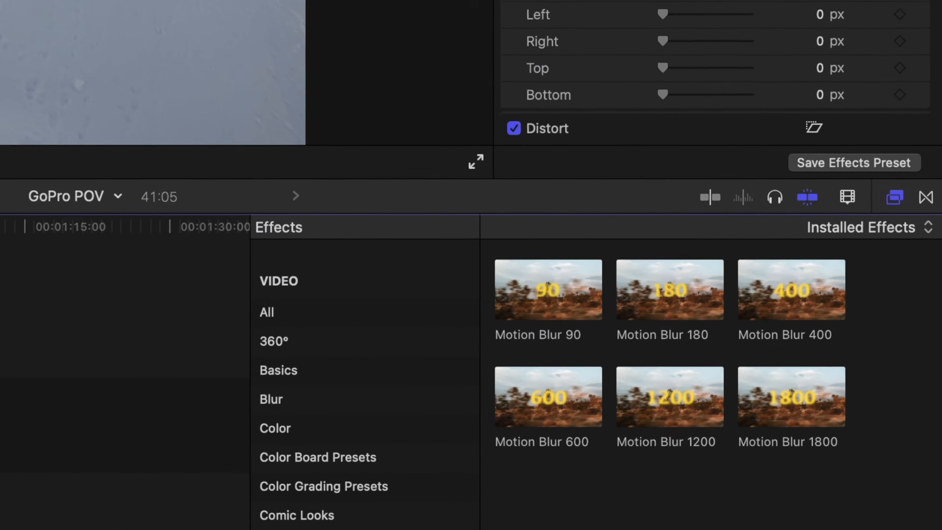
# Step: In Final Cut Pro, apply the Motion Blur 90 effect to the GX016221 ski clip
pyautogui.click(531, 299)
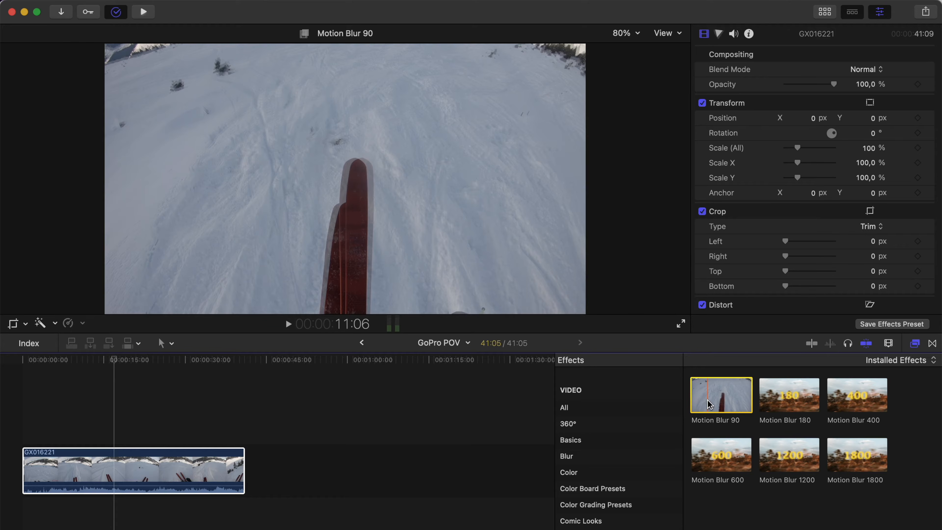
pyautogui.moveTo(707, 401); pyautogui.dragTo(154, 471)
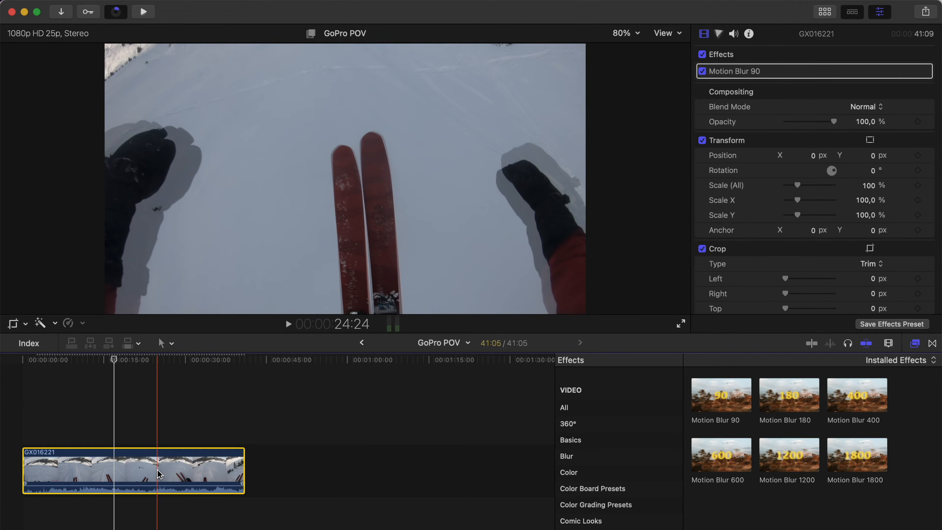
pyautogui.click(158, 470)
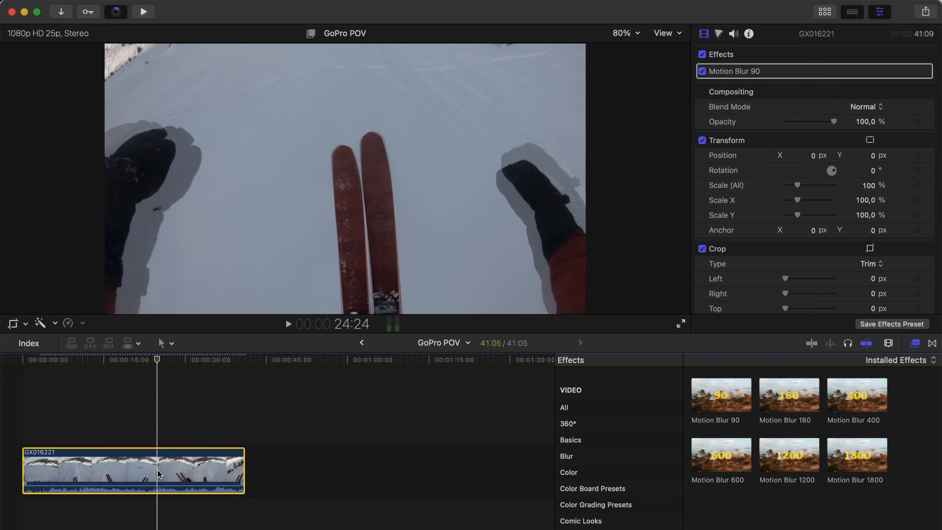
# Step: Retime the GX016221 clip to 101% speed and set its video quality to Optical Flow
pyautogui.hotkey('ctrl', 'v')
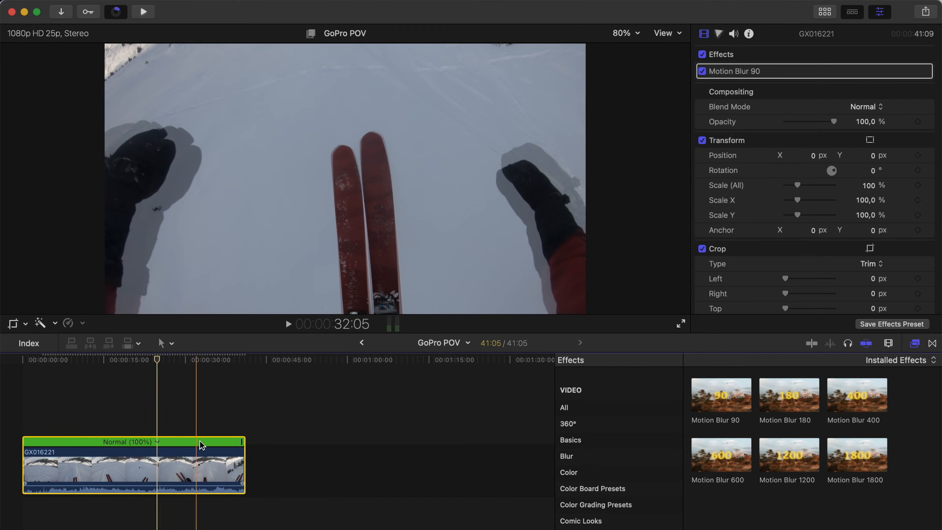
pyautogui.moveTo(242, 444); pyautogui.dragTo(239, 442)
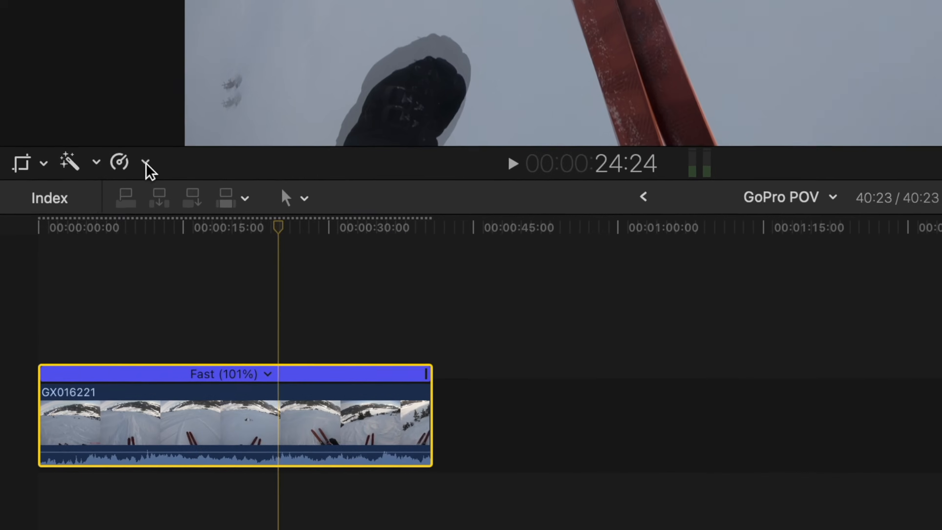
pyautogui.click(147, 164)
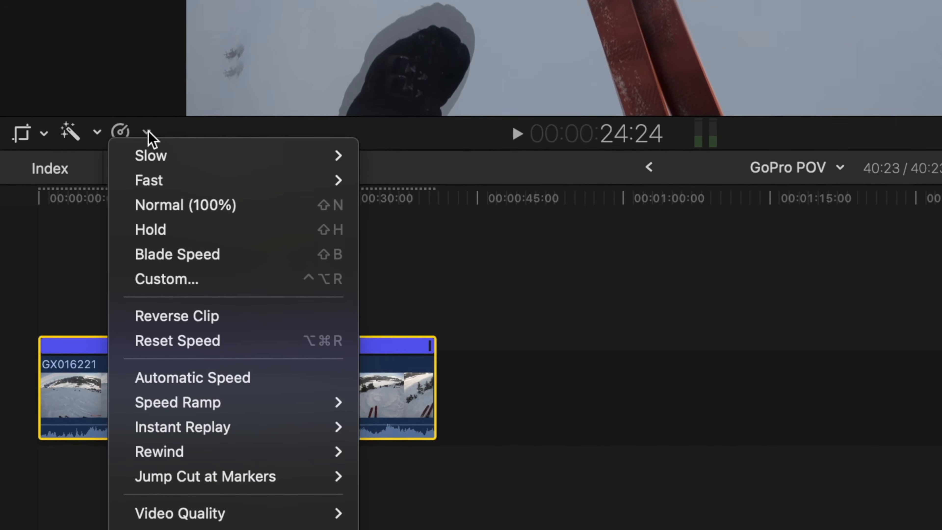
pyautogui.moveTo(263, 446)
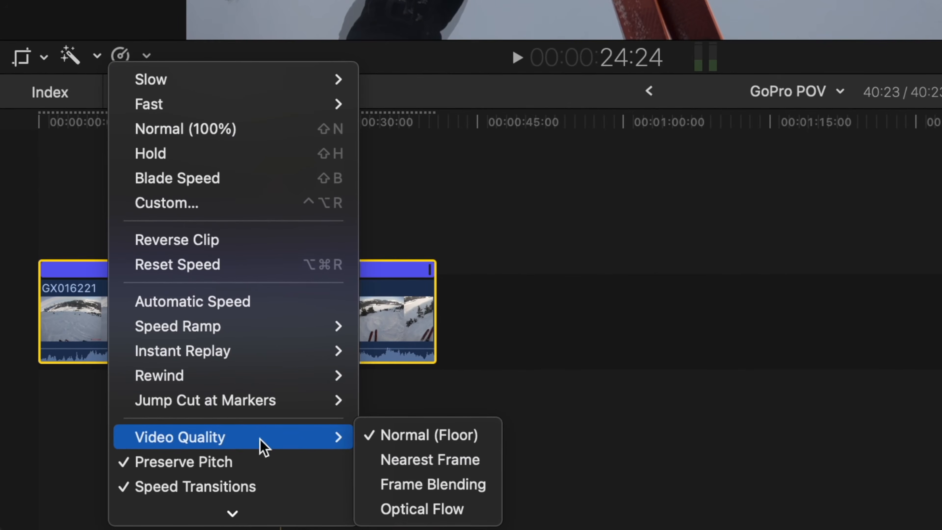
pyautogui.click(410, 505)
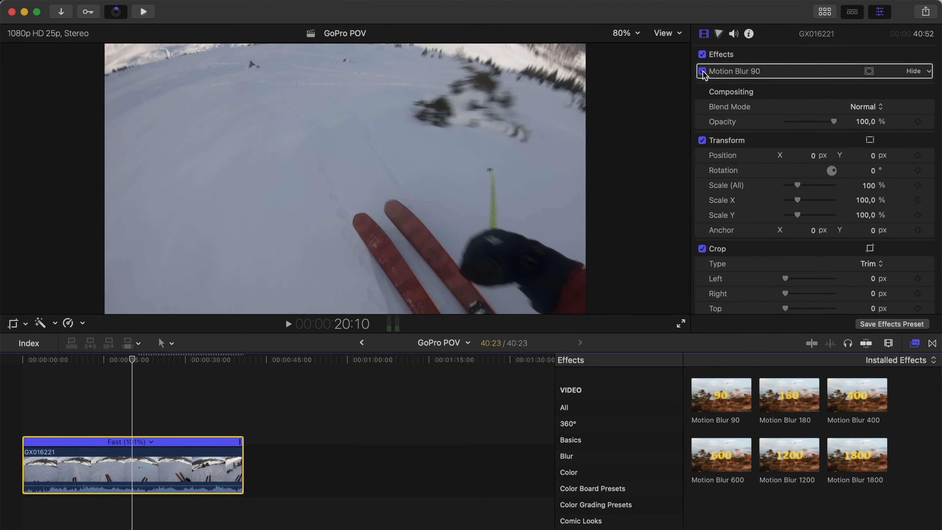
# Step: Switch the Motion Blur 90 effect off and back on to compare the ski footage
pyautogui.click(702, 71)
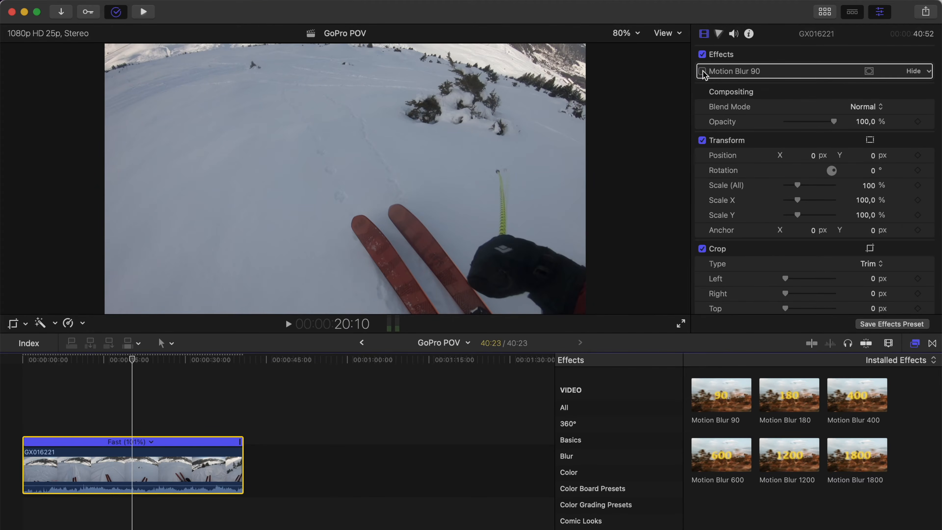
pyautogui.click(702, 71)
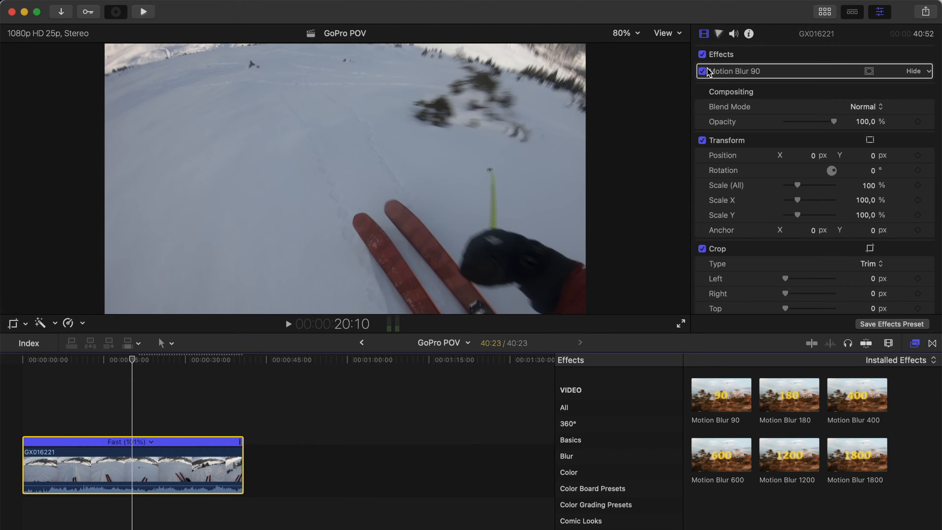
pyautogui.click(826, 12)
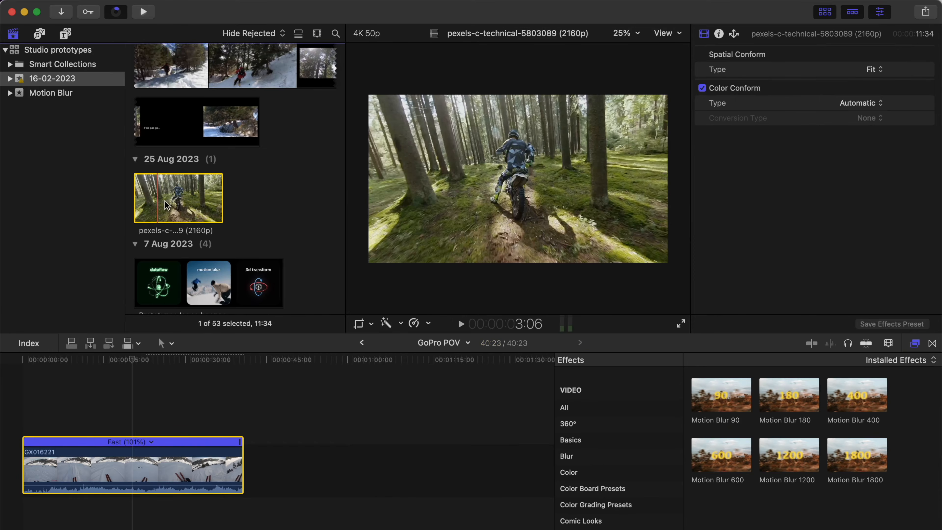
pyautogui.press('e')
pyautogui.click(275, 462)
pyautogui.press('ctrl+super+1')
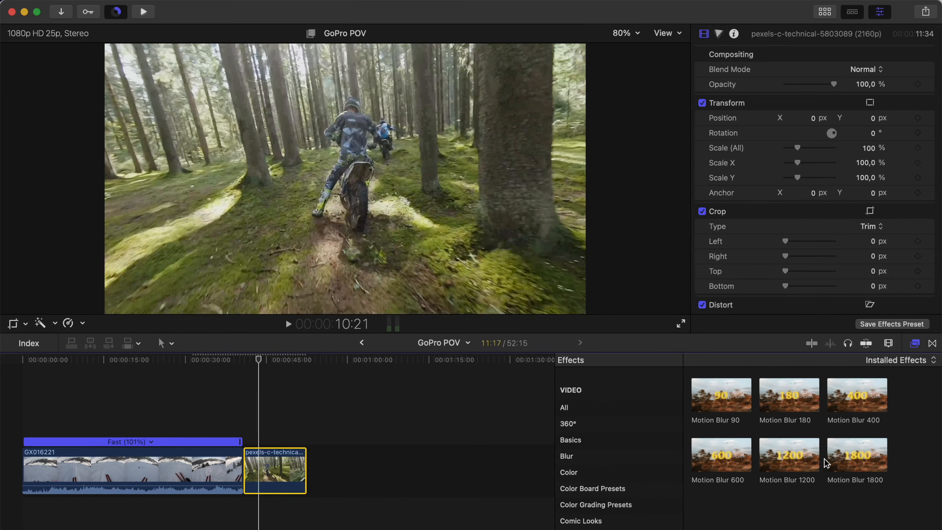
# Step: Apply the Motion Blur 1800 effect to the forest motorbike clip
pyautogui.click(858, 457)
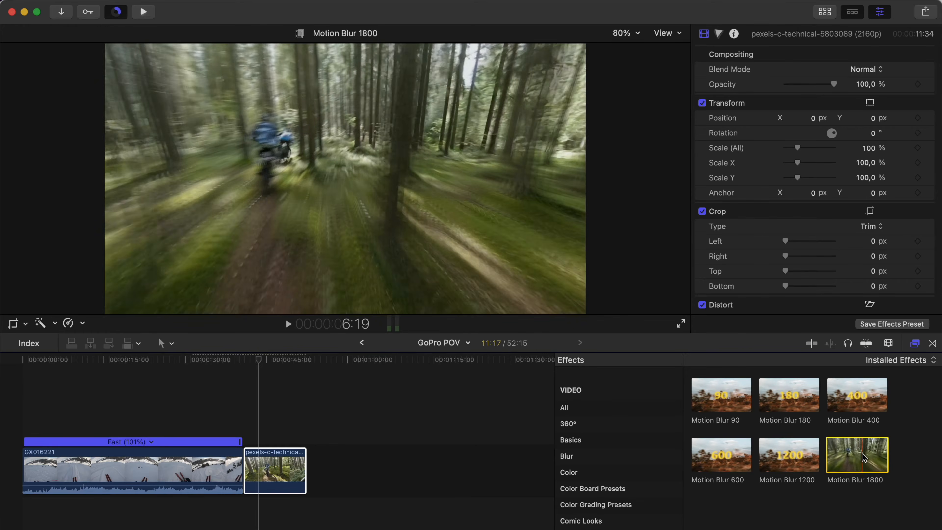
pyautogui.moveTo(871, 458); pyautogui.dragTo(289, 473)
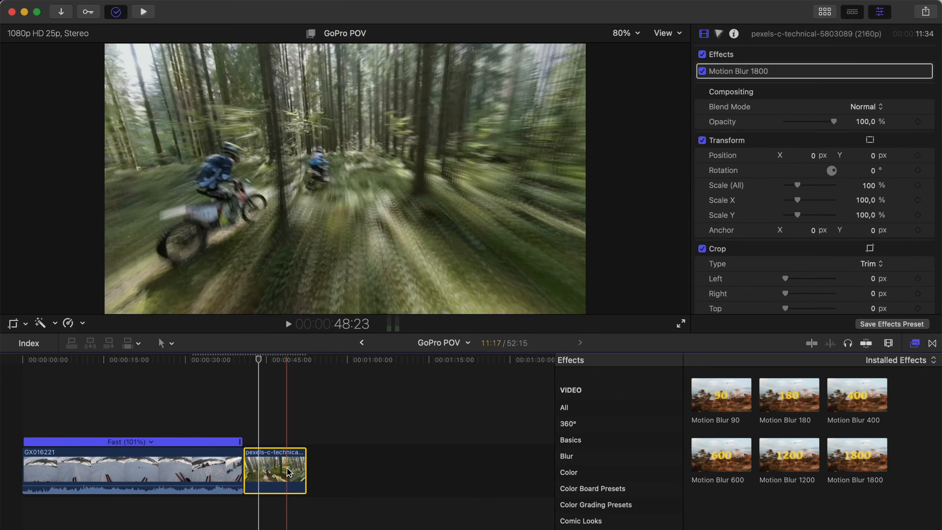
# Step: Retime the motorbike clip to 101% speed and set its video quality to Optical Flow
pyautogui.press('super+r')
pyautogui.moveTo(304, 443); pyautogui.dragTo(303, 445)
pyautogui.click(74, 324)
pyautogui.moveTo(130, 529)
pyautogui.click(234, 529)
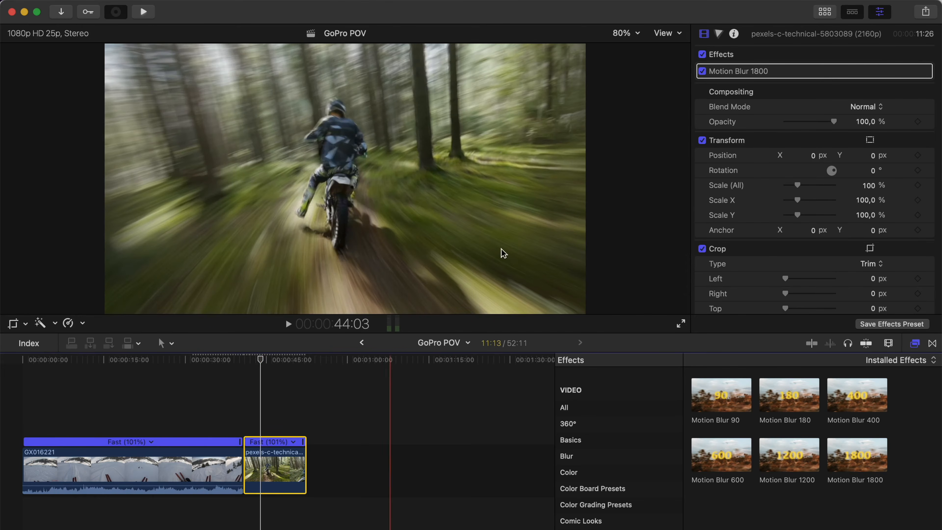
# Step: Switch the Motion Blur 1800 effect off and on twice to compare the motorbike footage
pyautogui.click(702, 71)
pyautogui.click(703, 71)
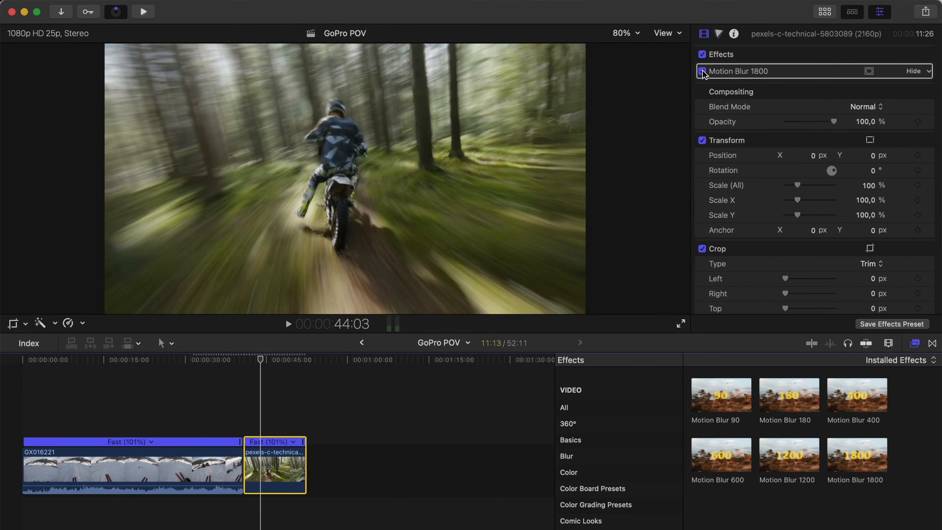
pyautogui.click(702, 71)
pyautogui.click(702, 71)
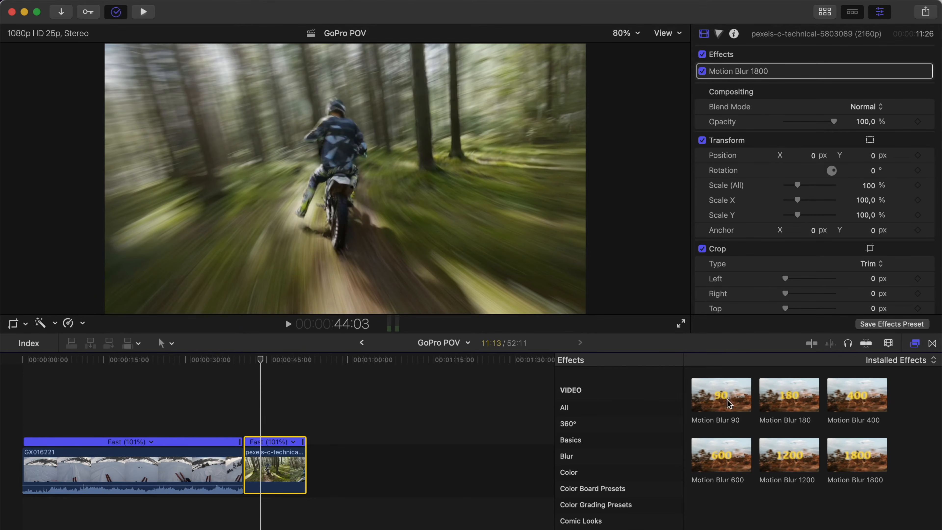
# Step: Apply the Chroma Edge effect from FCPX Chromatic Studio to the motorbike clip
pyautogui.scroll(-3, 636, 503)
pyautogui.scroll(-3, 636, 503)
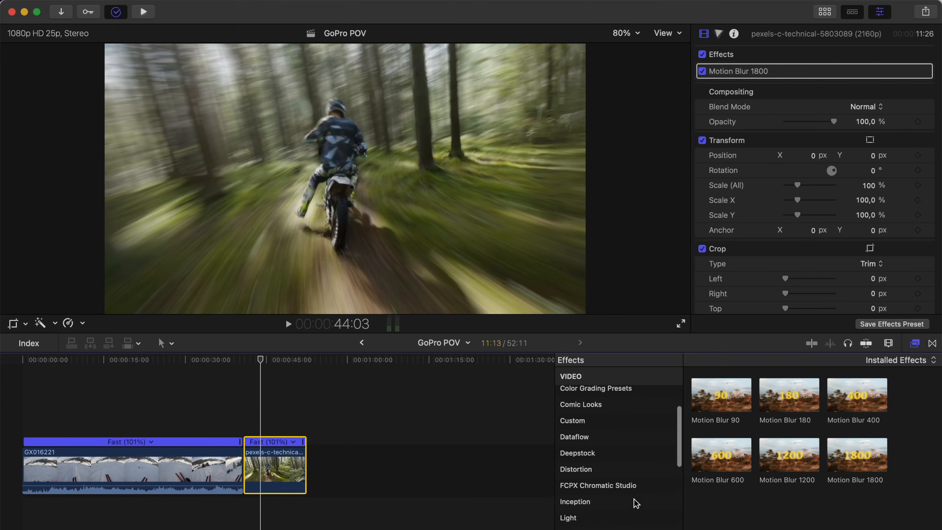
pyautogui.click(646, 484)
pyautogui.moveTo(784, 389); pyautogui.dragTo(249, 466)
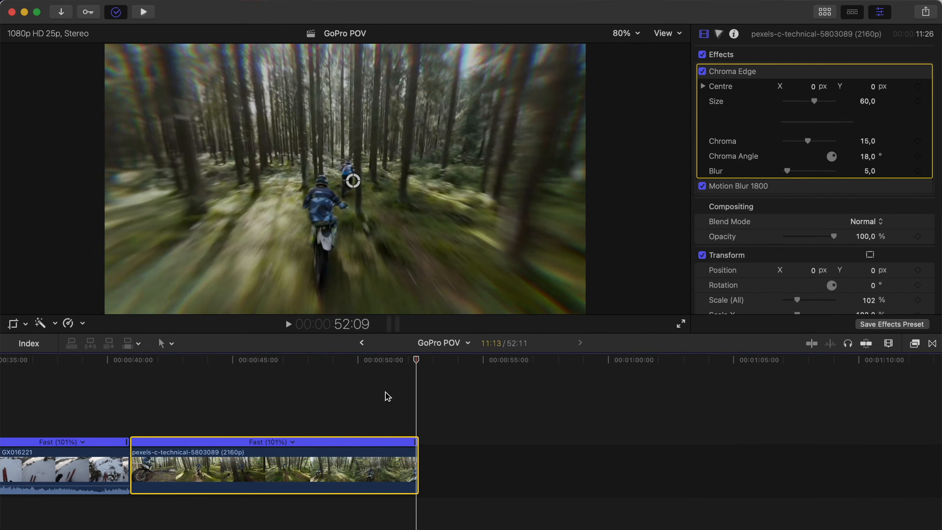
# Step: Trim the end of the motorbike clip slightly to cut off its dark last frame
pyautogui.press('super+equal')
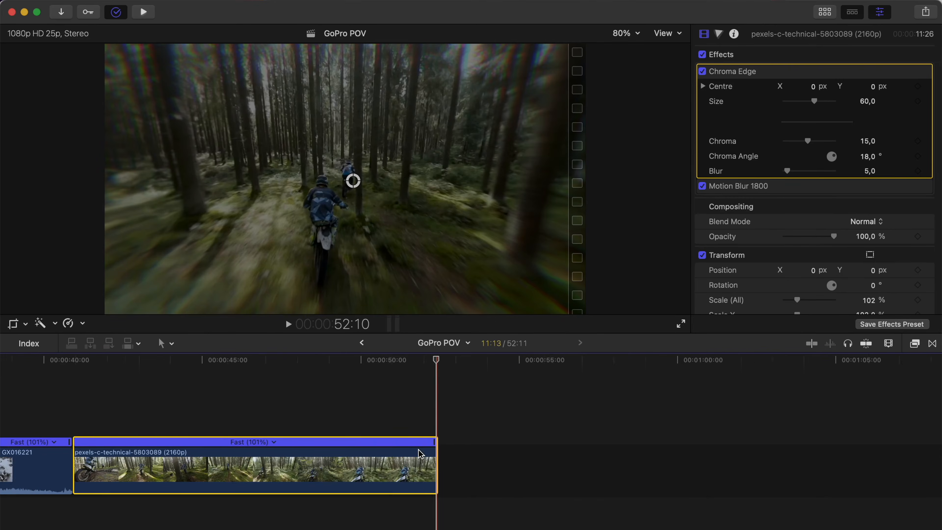
pyautogui.moveTo(437, 459); pyautogui.dragTo(434, 459)
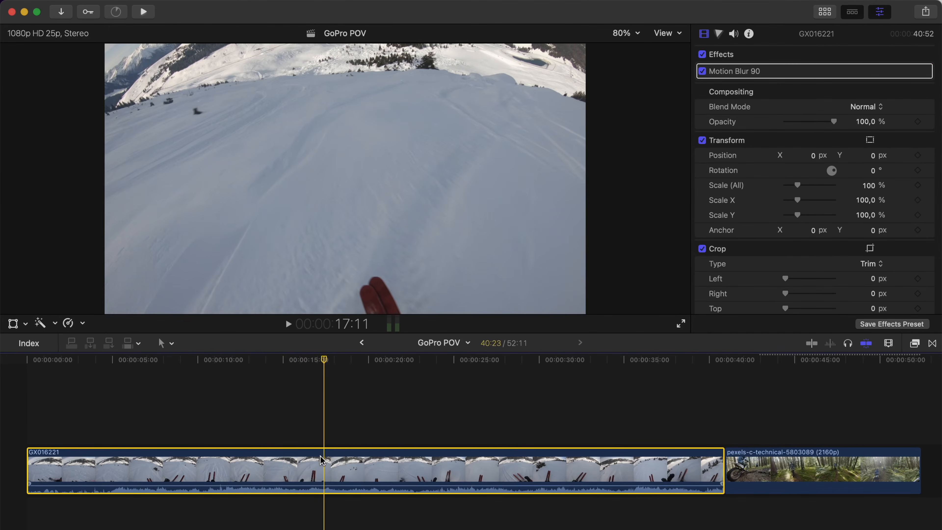
# Step: Check the format and frame rate information of the GX016221 clip and the motorbike clip
pyautogui.click(750, 35)
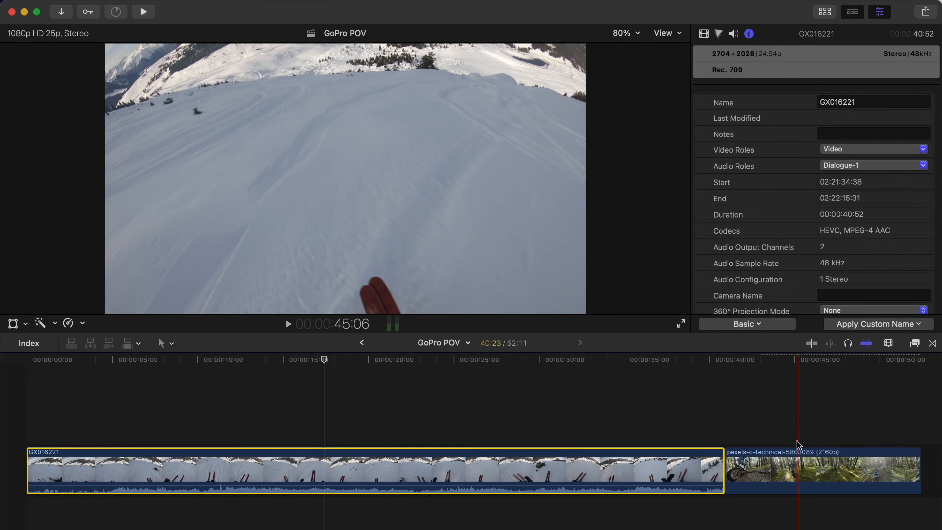
pyautogui.click(781, 470)
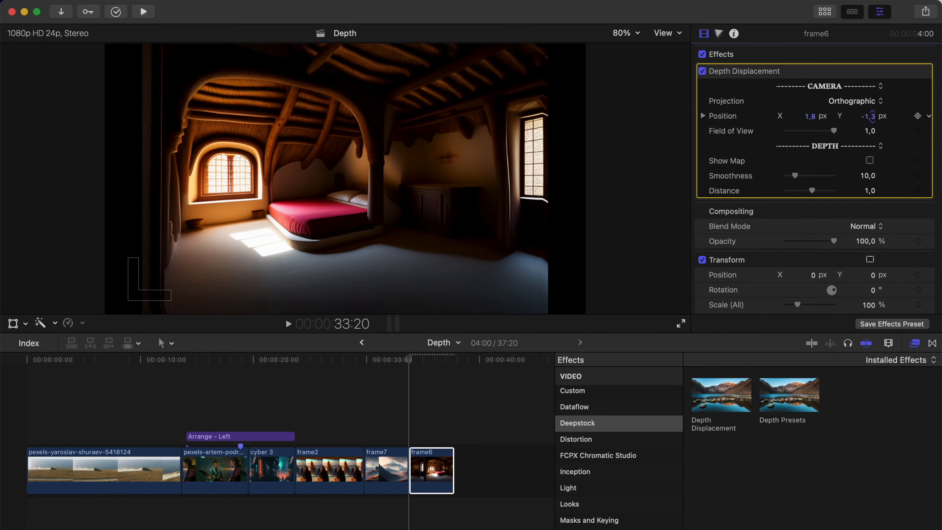
# Step: Preview the depth map of the frame6 clip and set its Depth Displacement projection to Perspective
pyautogui.click(870, 160)
pyautogui.click(870, 160)
pyautogui.click(855, 101)
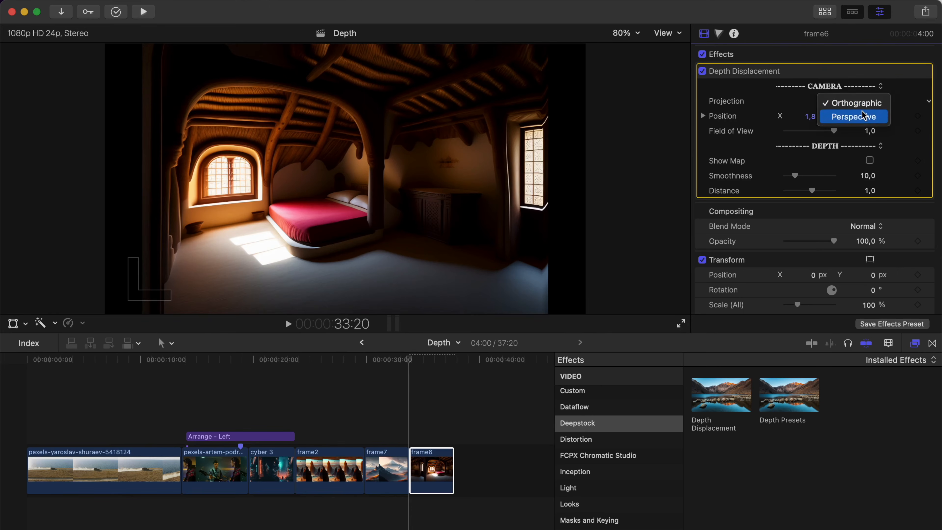
pyautogui.click(854, 116)
# Step: Try a Depth Displacement distance of 6.0 on frame6 and set the camera position X to 13.4 px
pyautogui.moveTo(811, 190); pyautogui.dragTo(826, 192)
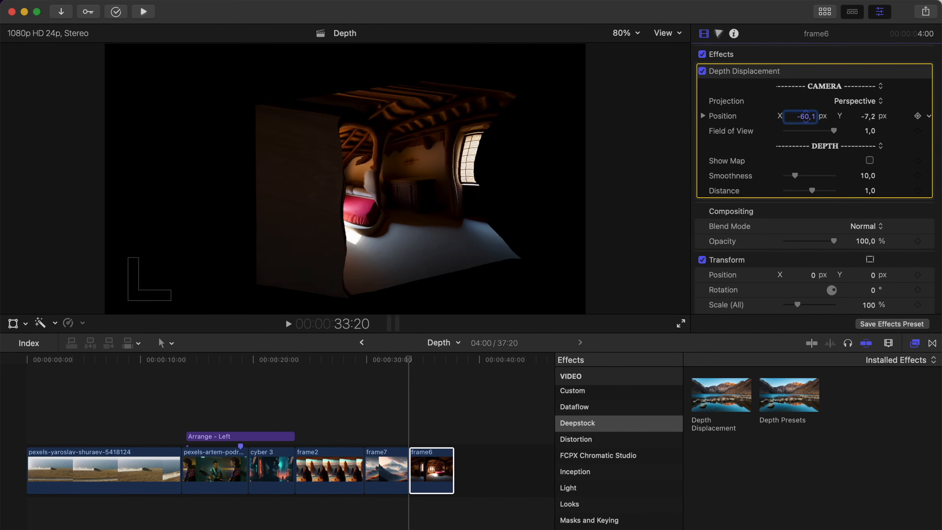
pyautogui.moveTo(806, 117)
pyautogui.mouseDown()
pyautogui.moveTo(806, 102)
pyautogui.moveTo(808, 141)
pyautogui.moveTo(806, 116)
pyautogui.mouseUp()
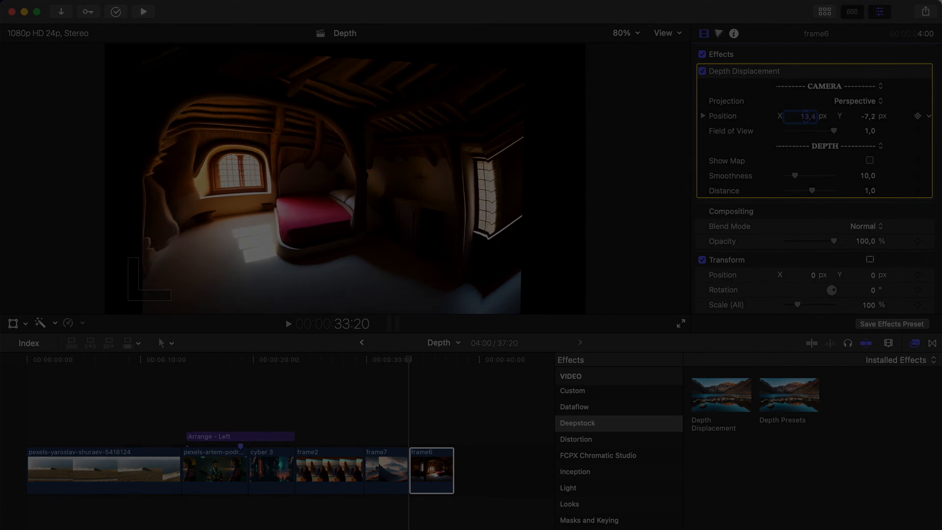